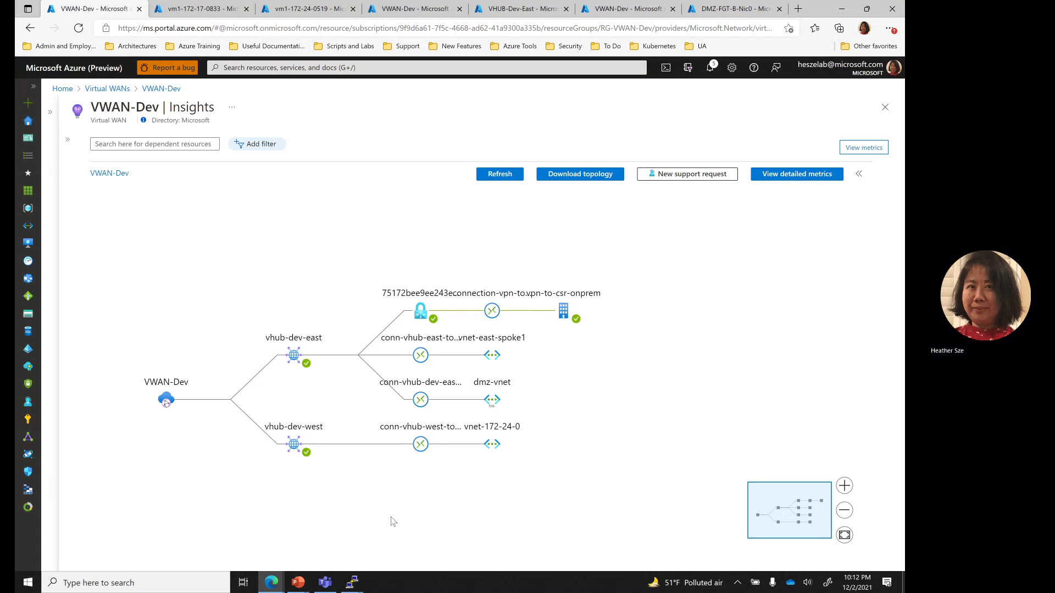
Switch to PuTTY and bring up the VM1-172-17-0, VM-SSHTest and VM1-172-24-0 terminal sessions.
mouse_move(355, 584)
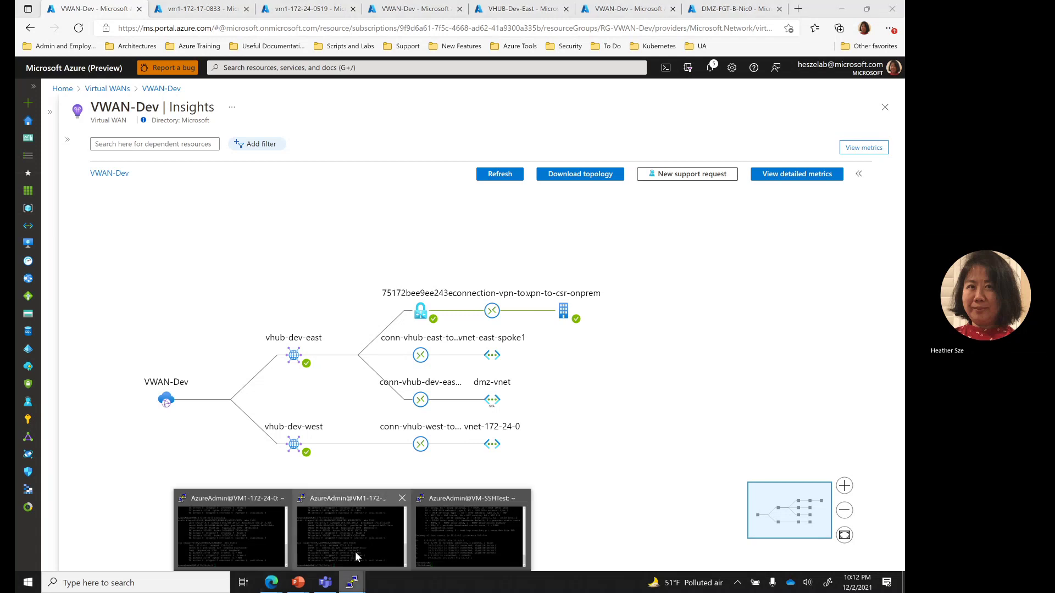
click(355, 552)
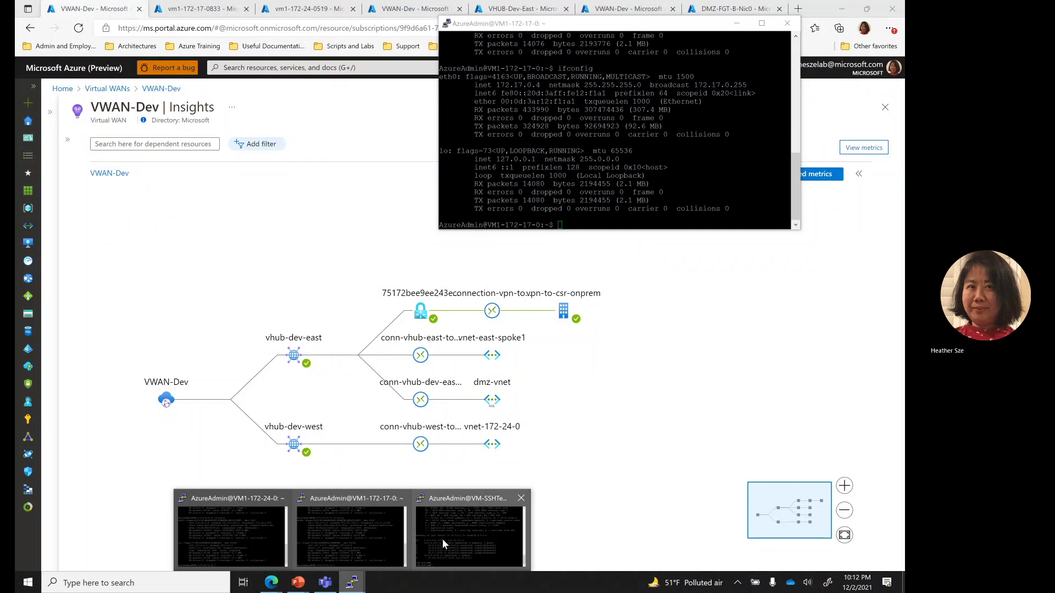
click(443, 539)
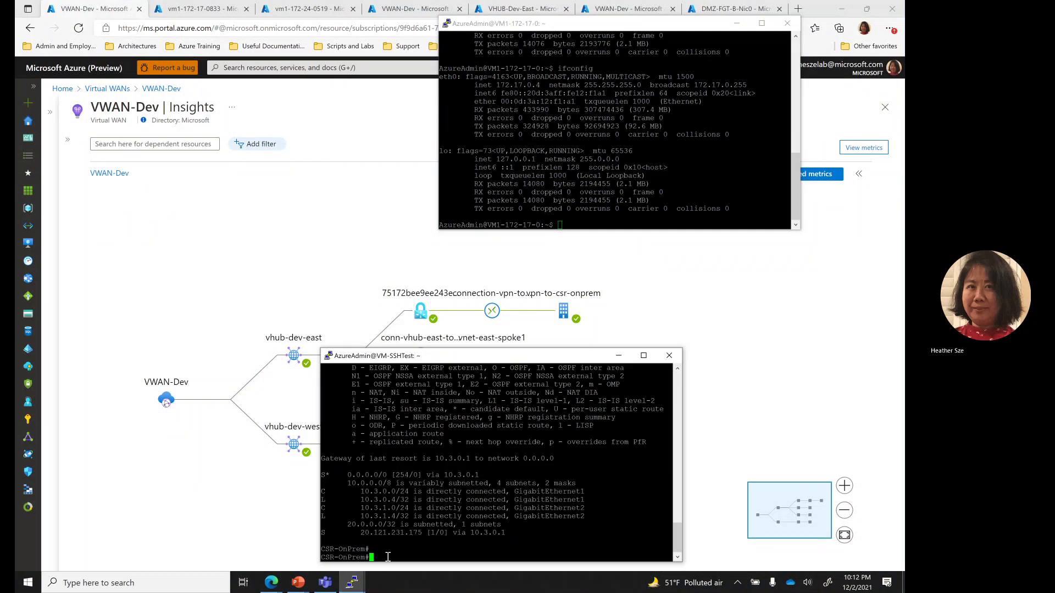
click(353, 587)
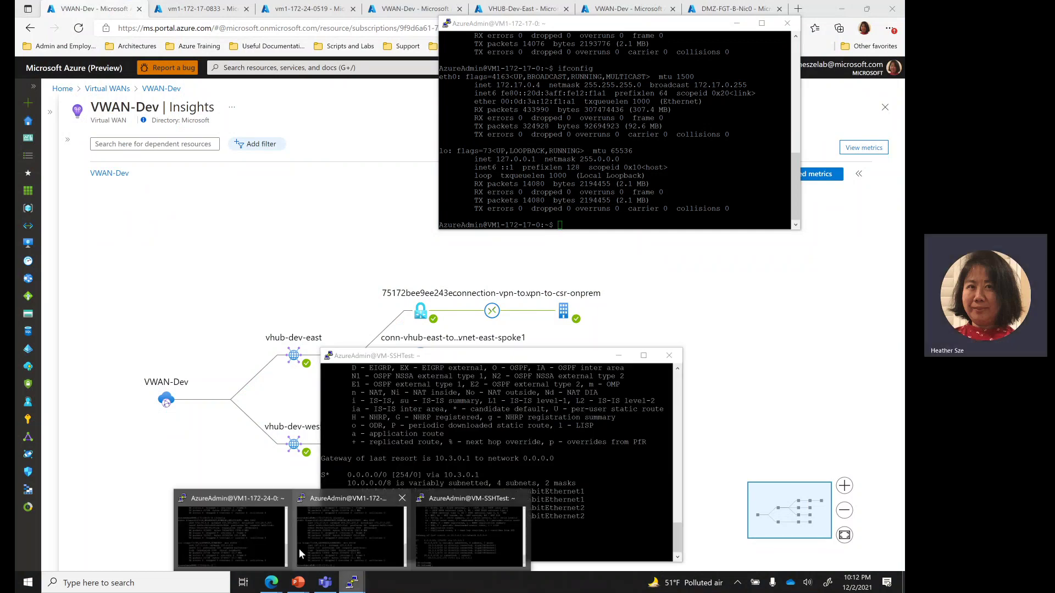
click(235, 535)
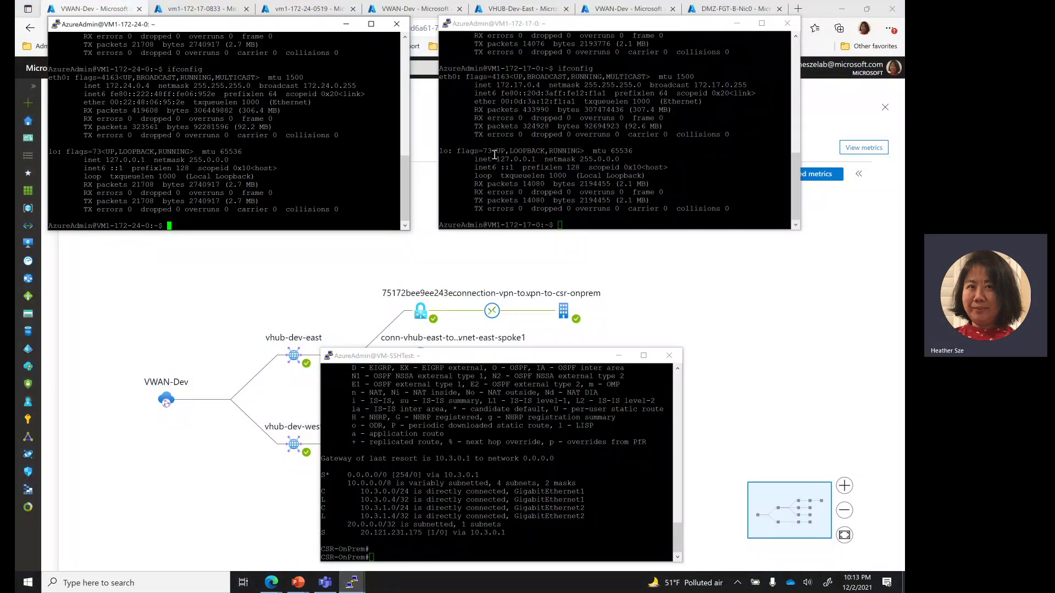
Ping 172.24.0.4 from the VM1-172-17-0 session, stopping it after a few replies.
click(573, 179)
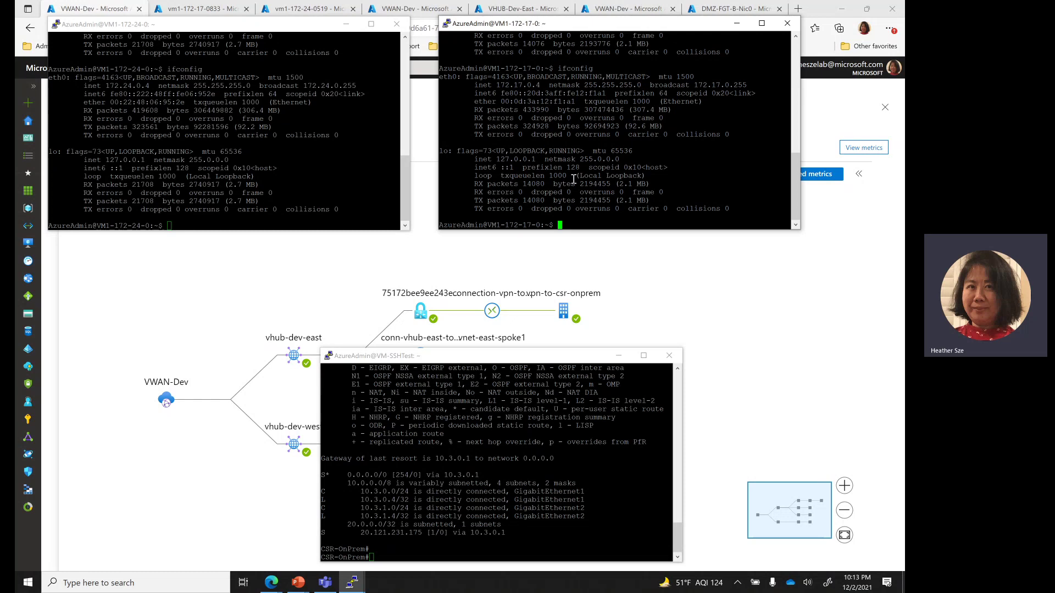
text(ping 1)
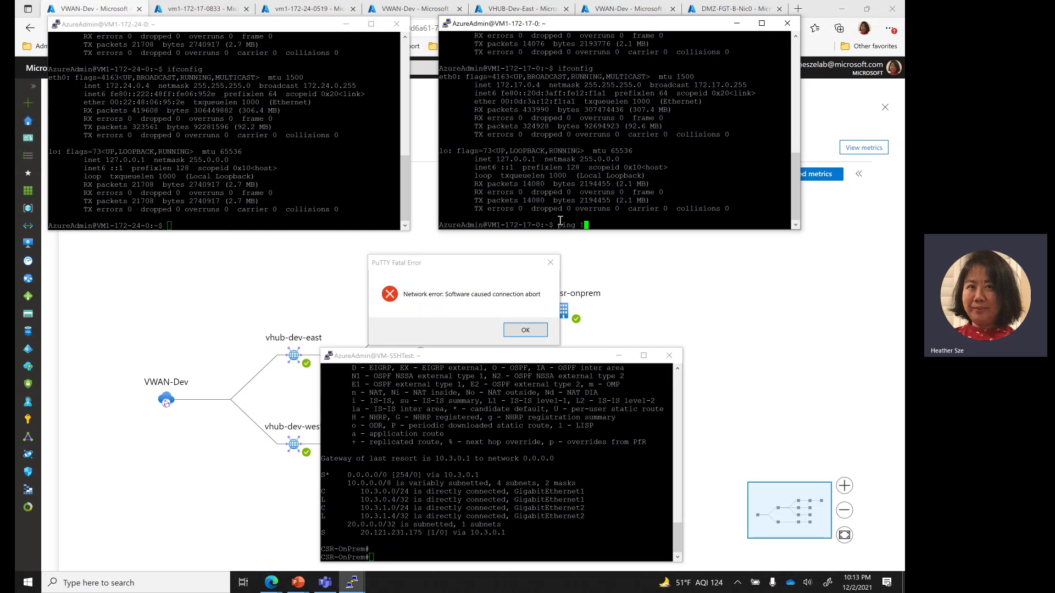
text(72.24.0.4)
key(Return)
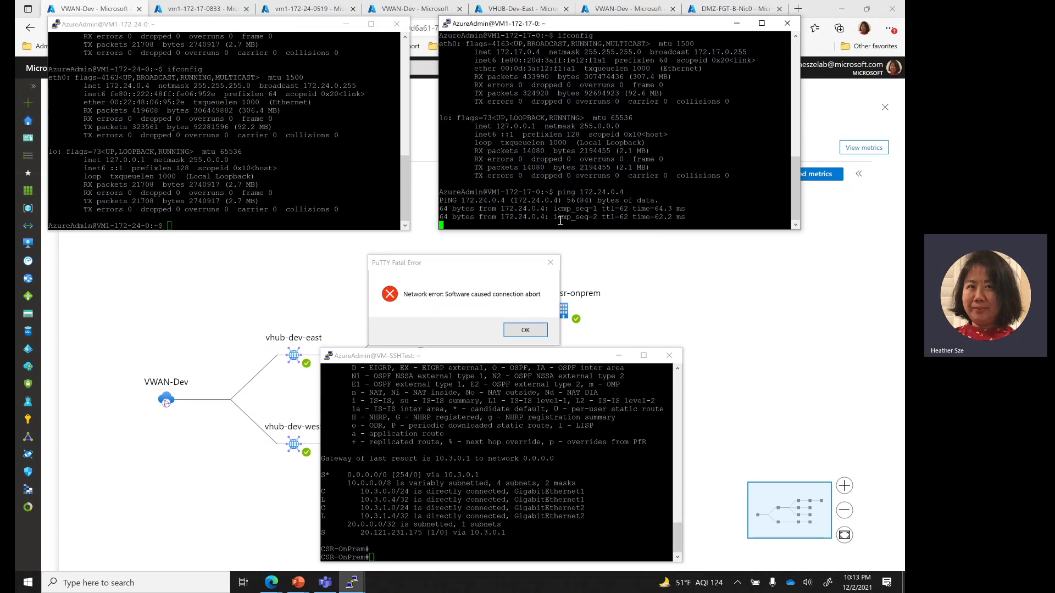
key(ctrl+c)
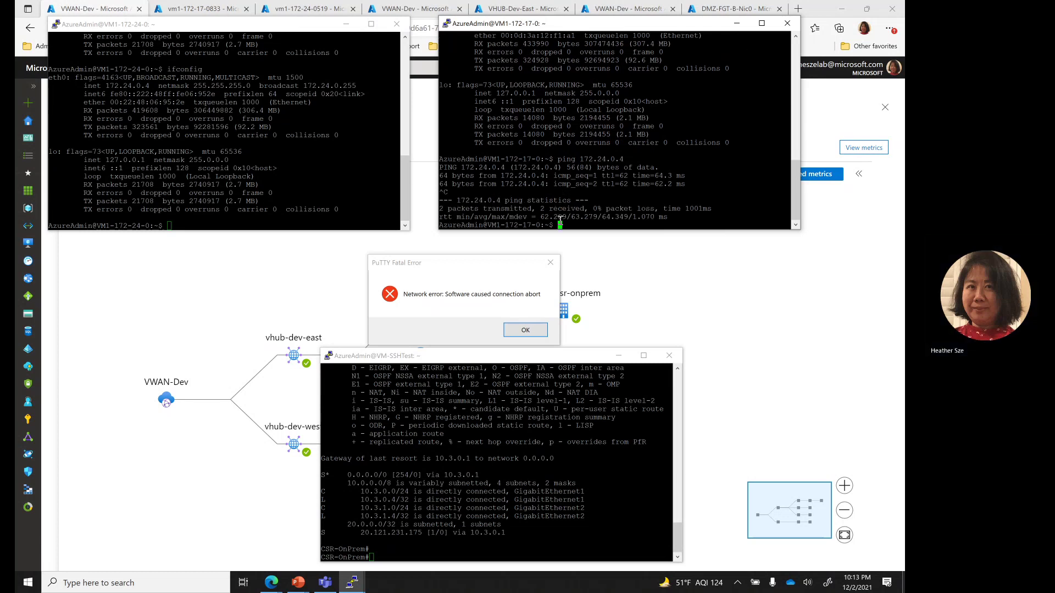
Dismiss the PuTTY error dialog and ping 10.3.0.4 from the VM1-172-17-0 session, stopping after a few replies.
click(525, 331)
click(574, 225)
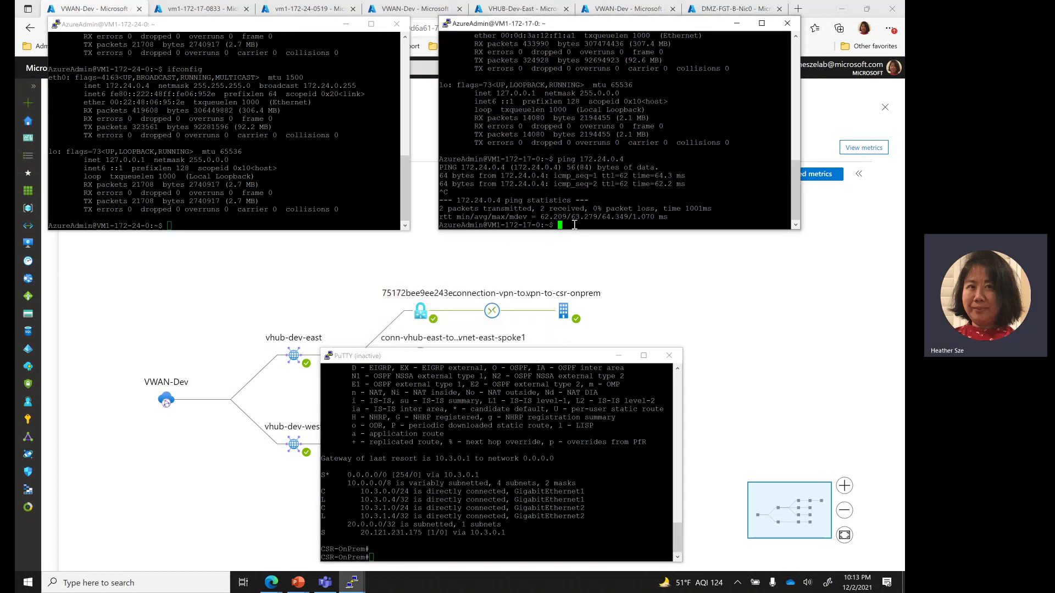
text(ping 10.3.0.4)
key(Return)
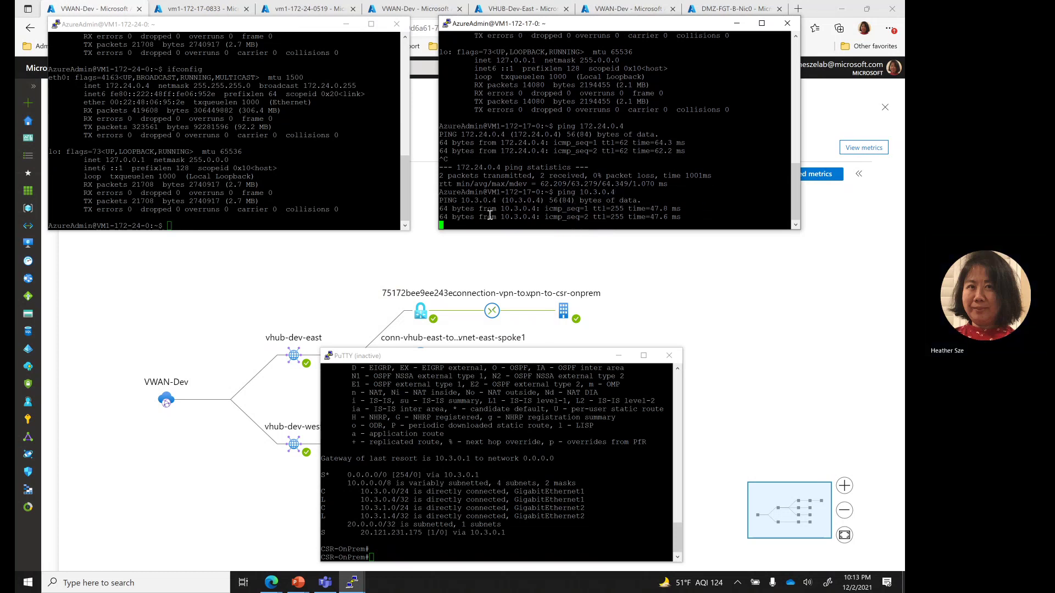
key(ctrl+c)
Ping 172.17.0.4 from the VM1-172-24-0 session, stopping it after a few replies.
click(272, 216)
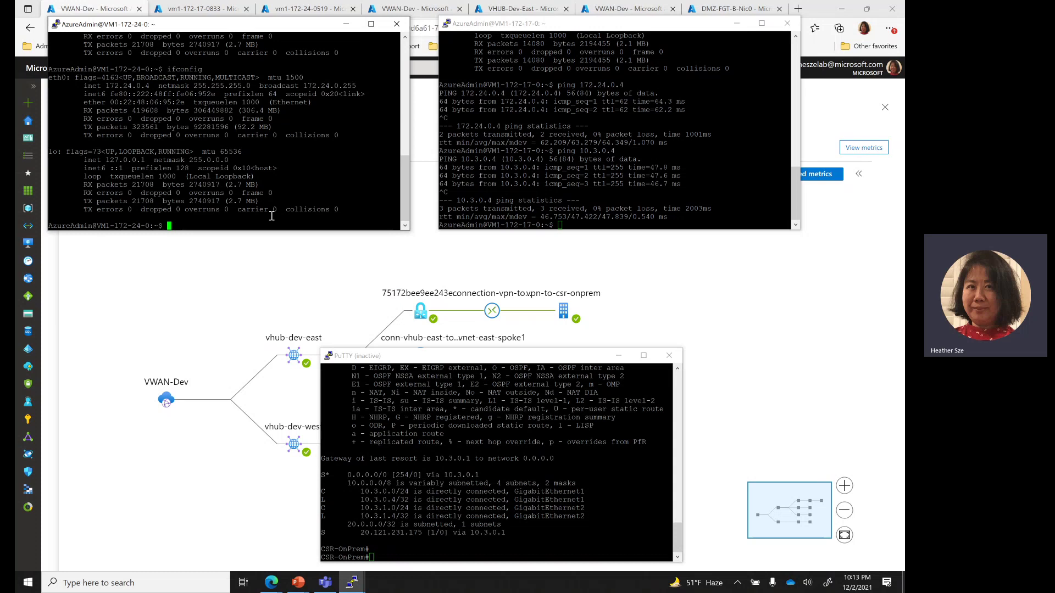
double_click(272, 216)
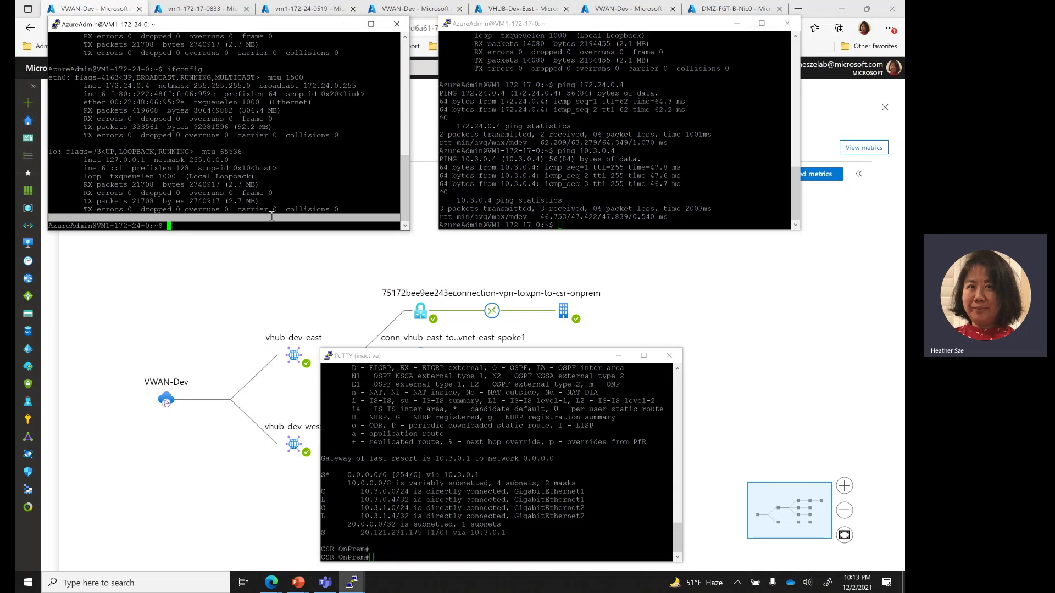
text(p)
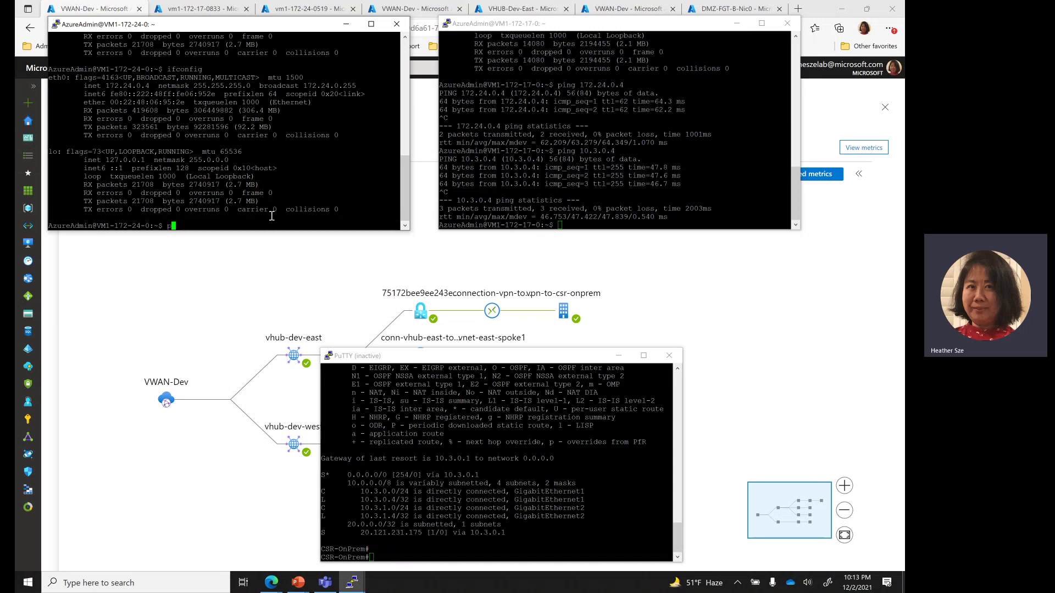
text(ing 172.)
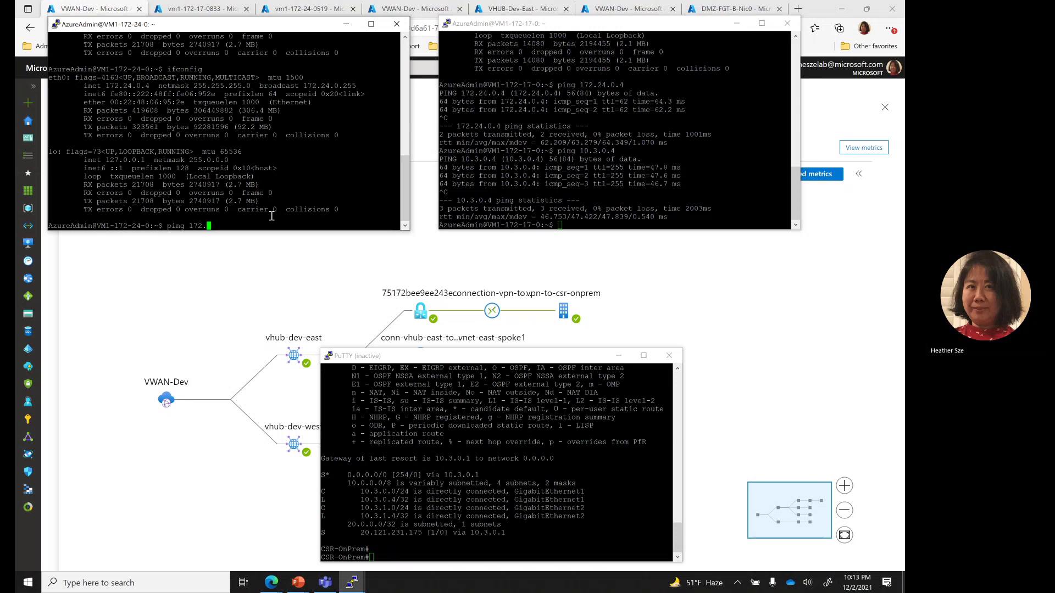
text(17.0.4)
key(Return)
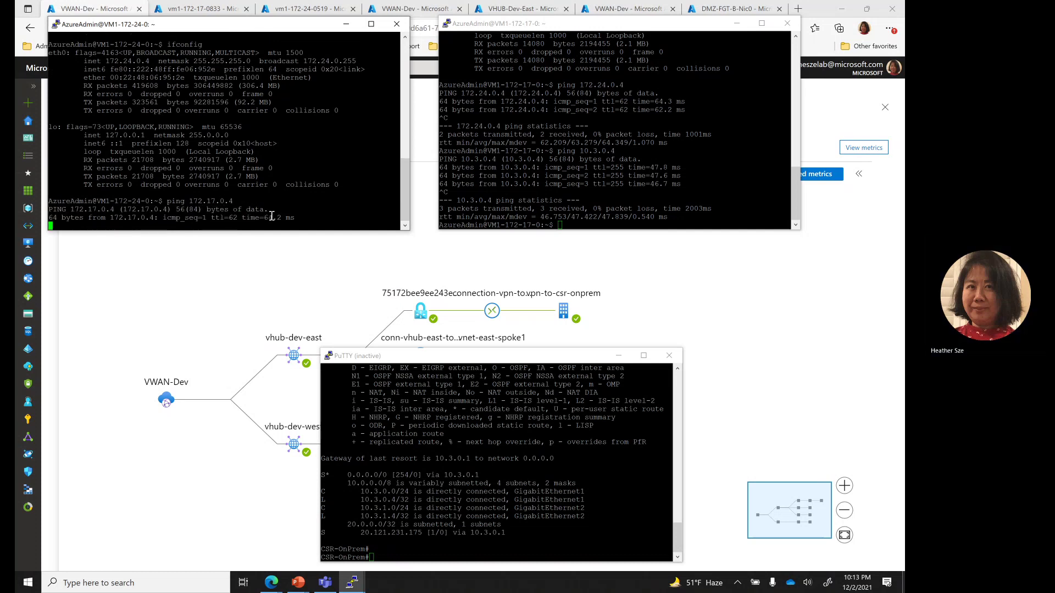
key(ctrl+c)
Ping 10.3.0.4 from the VM1-172-24-0 session and stop it after a few replies.
text(ping 1)
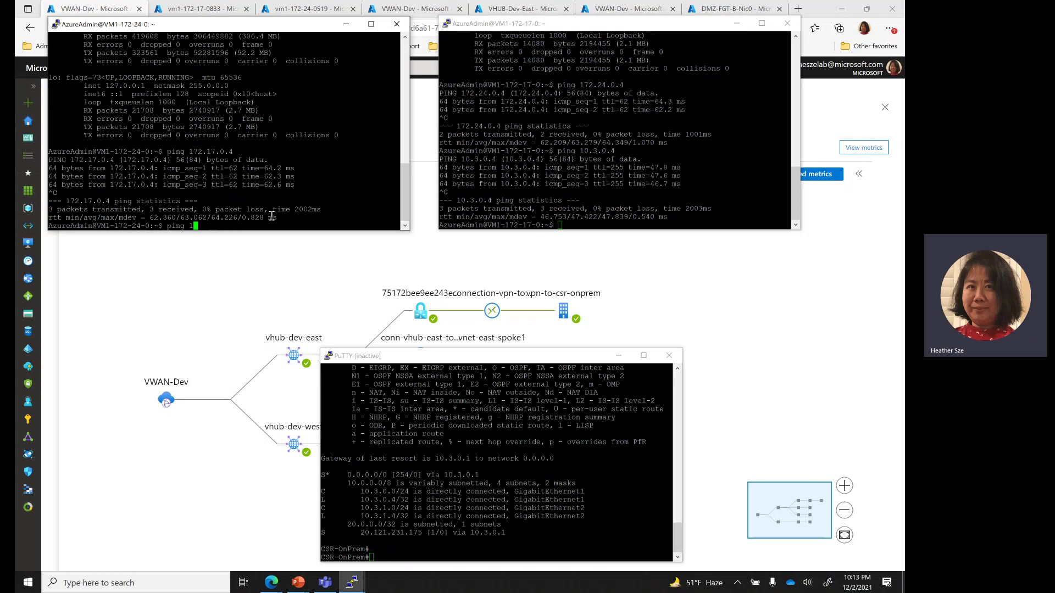
text(0.3.0.4)
key(Return)
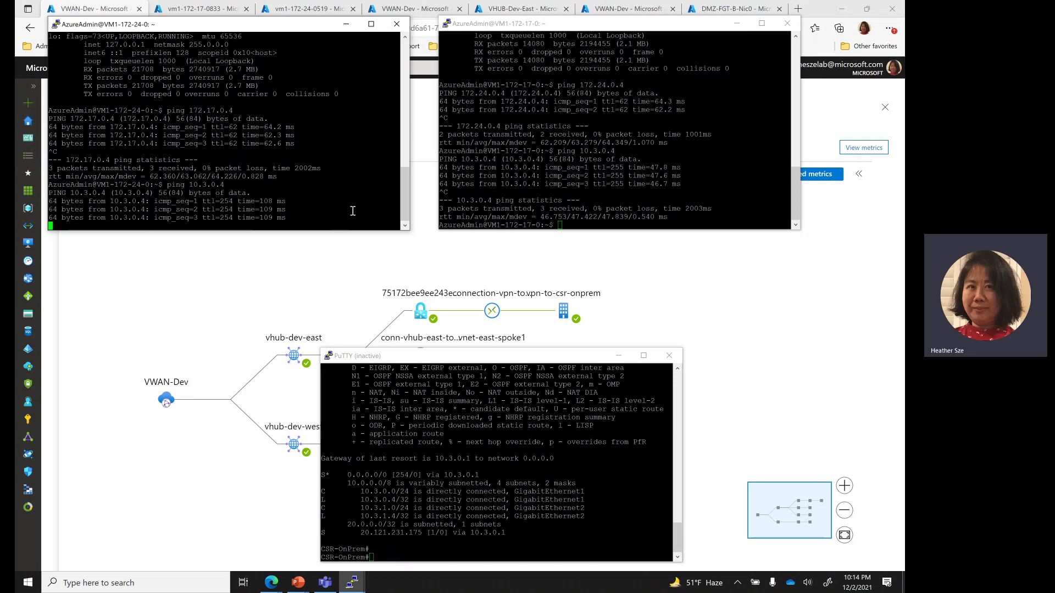
key(ctrl+c)
Check the public outbound IP of VM1-172-17-0 by running curl ifconfig.io in its session.
click(578, 189)
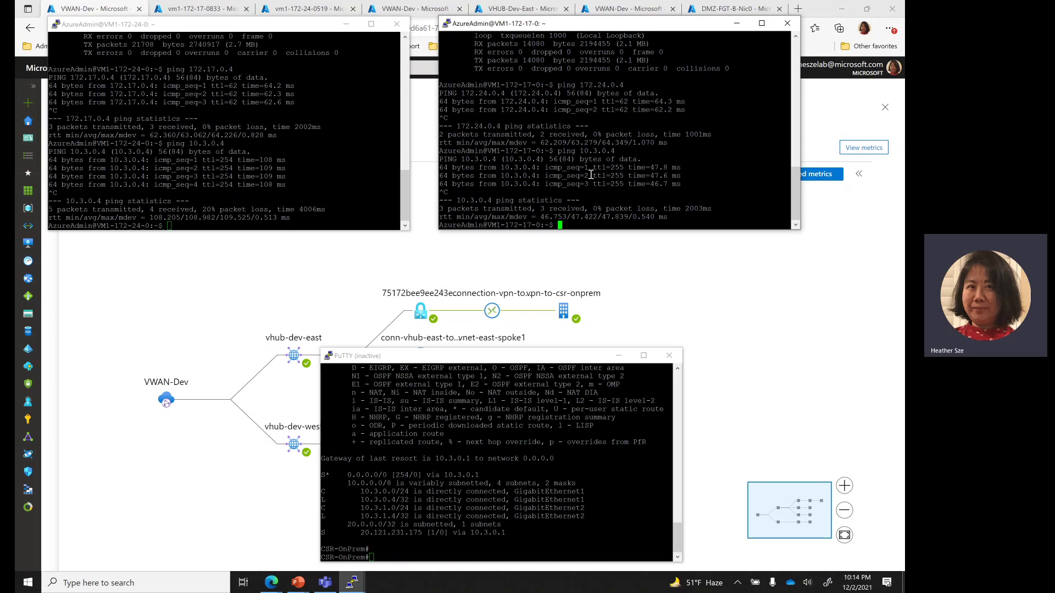
text(curl ifconfi)
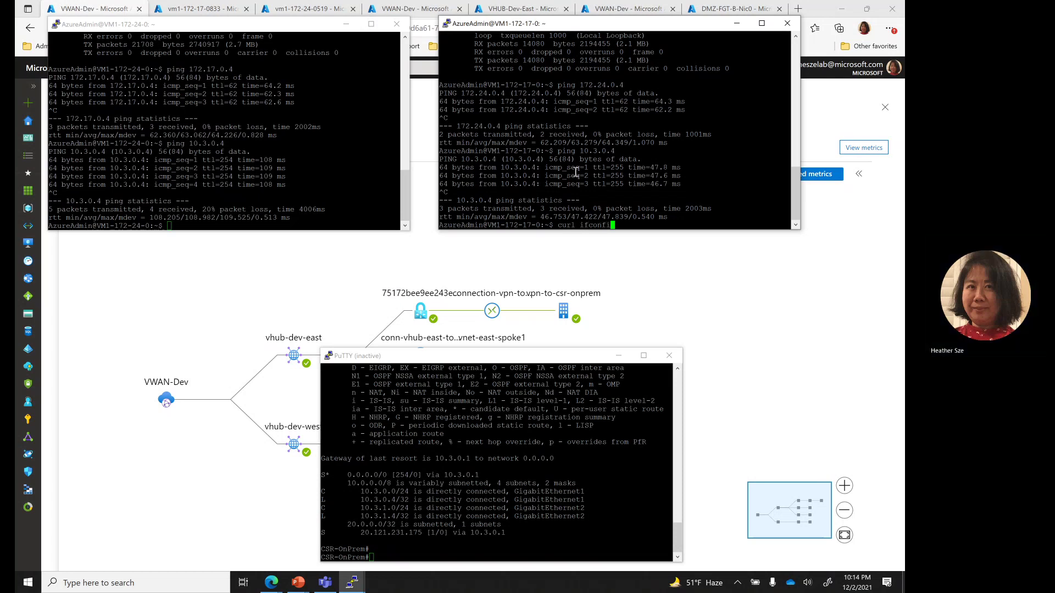
text(g.io)
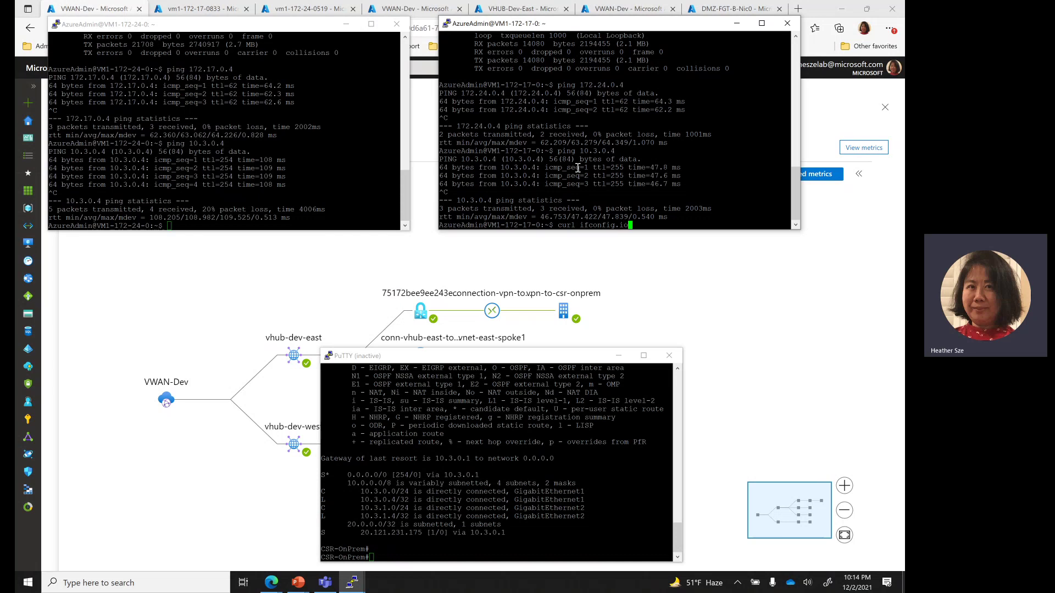
key(Return)
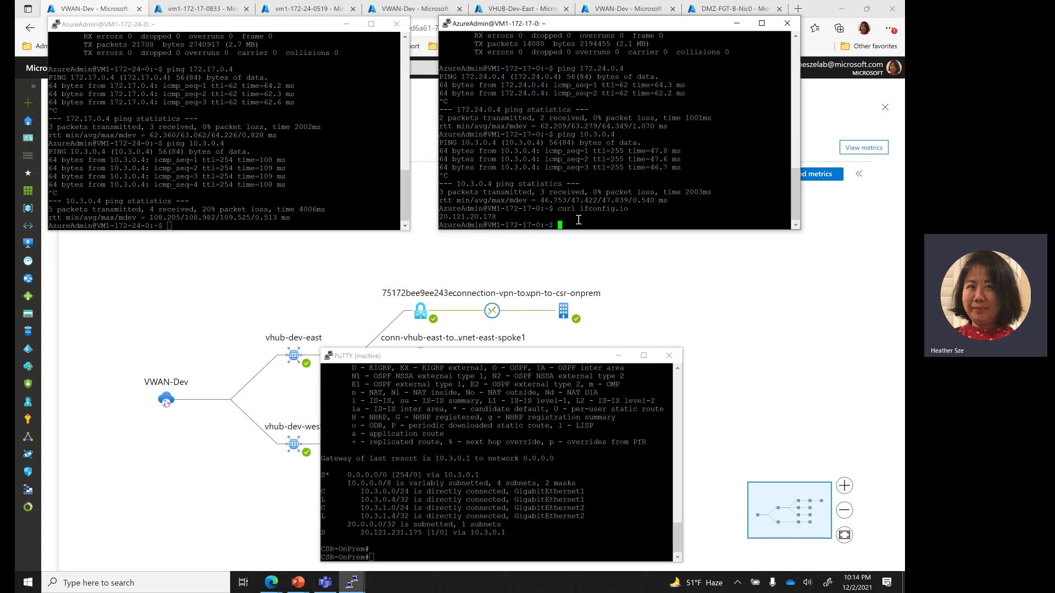
Check the public outbound IP of VM1-172-24-0 by running curl ifconfig.io in its session.
click(255, 225)
text(curl)
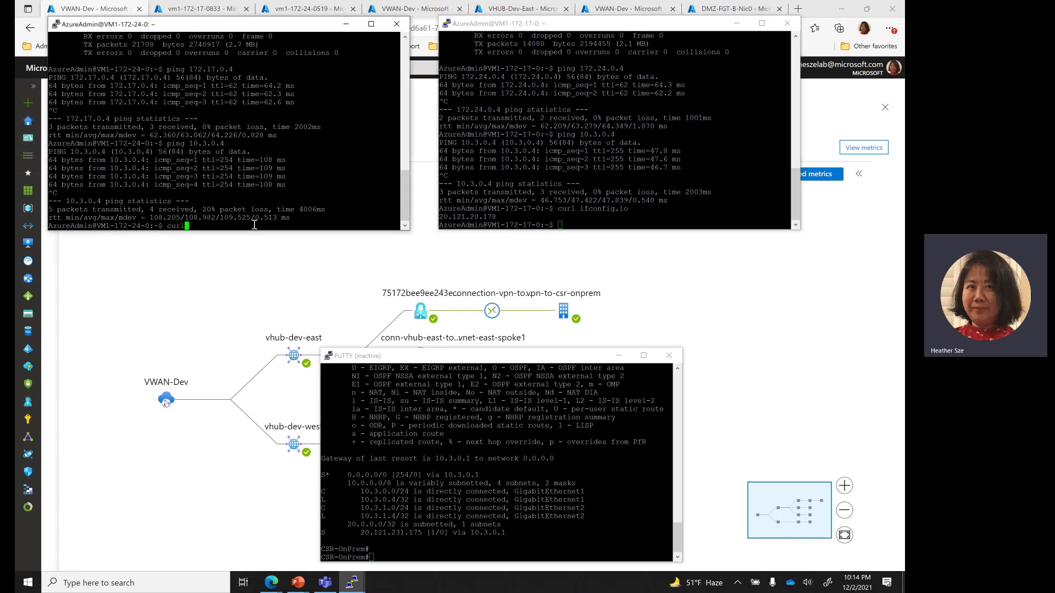
text( ifconfig.io)
key(Return)
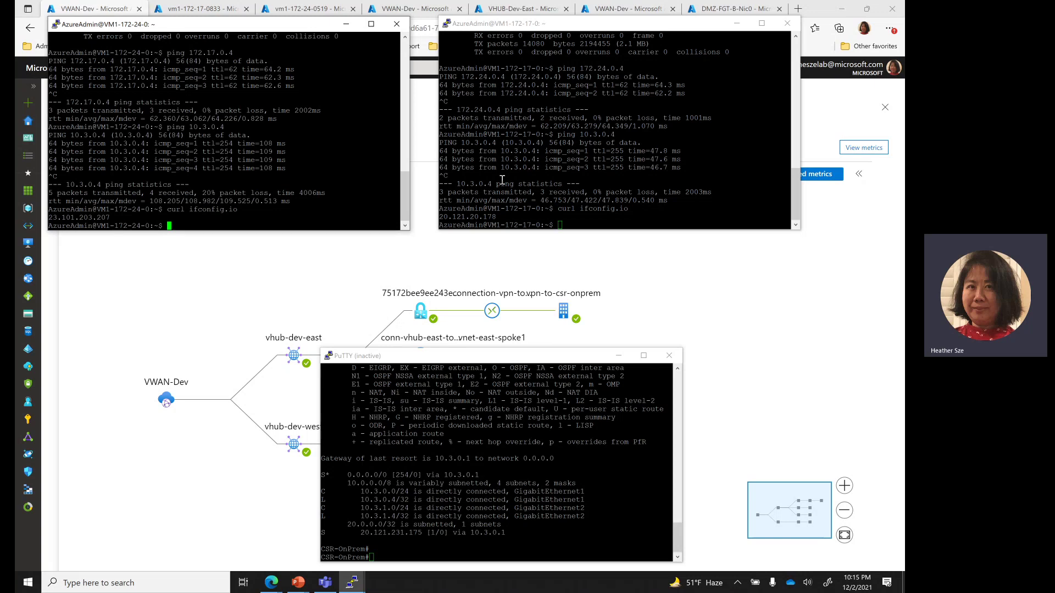
click(502, 180)
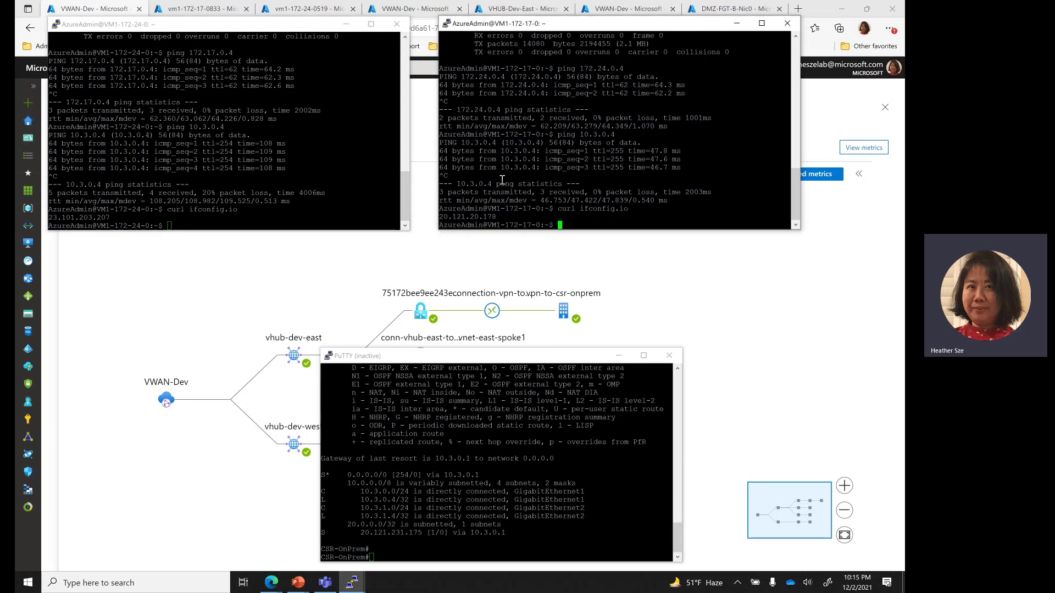
click(211, 10)
scroll(333, 275, down, 1)
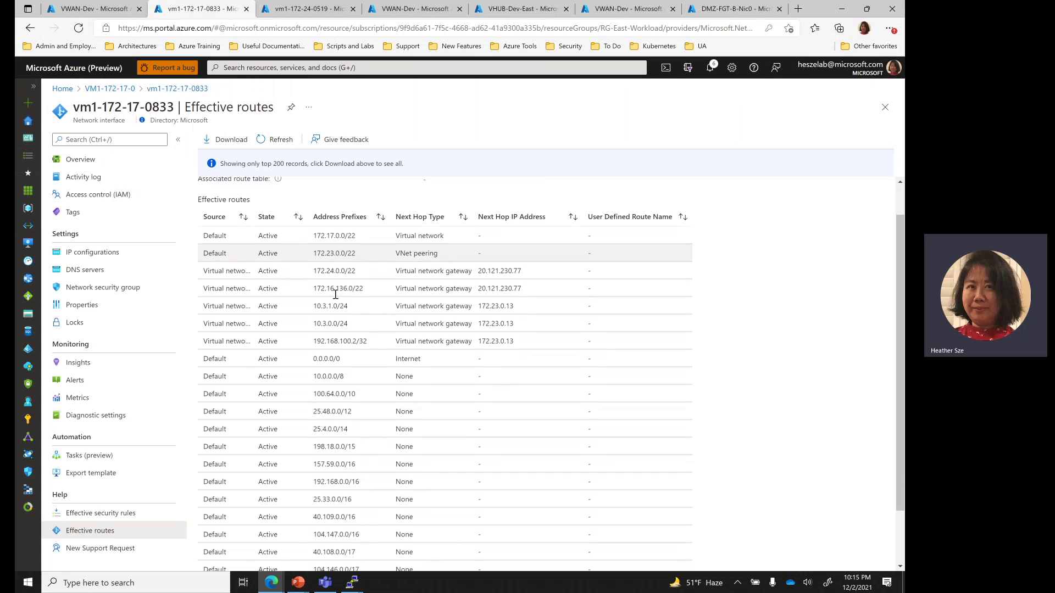
scroll(336, 295, up, 1)
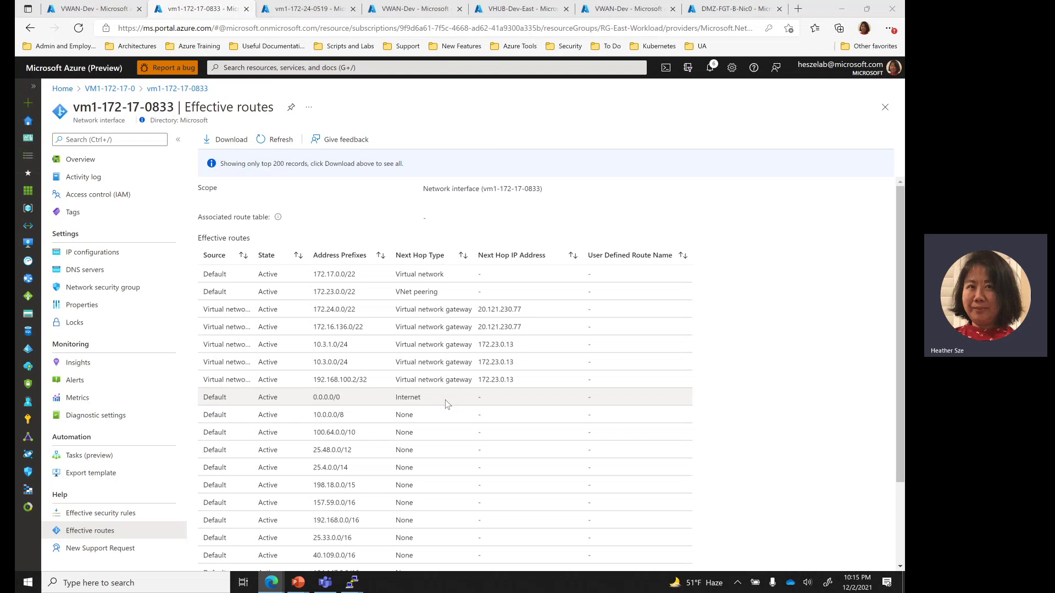
key(alt+Tab)
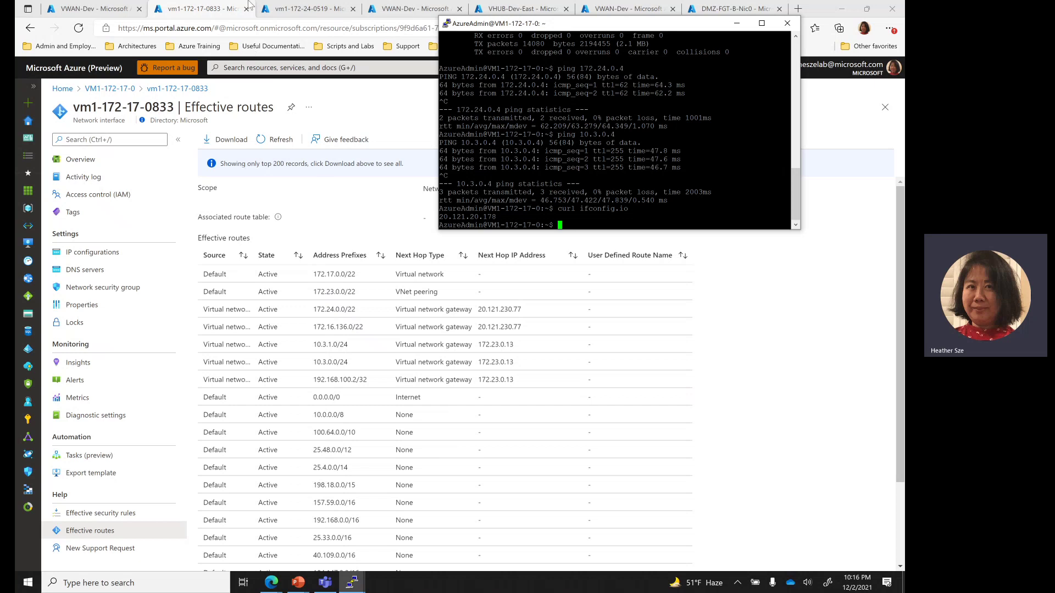
click(295, 12)
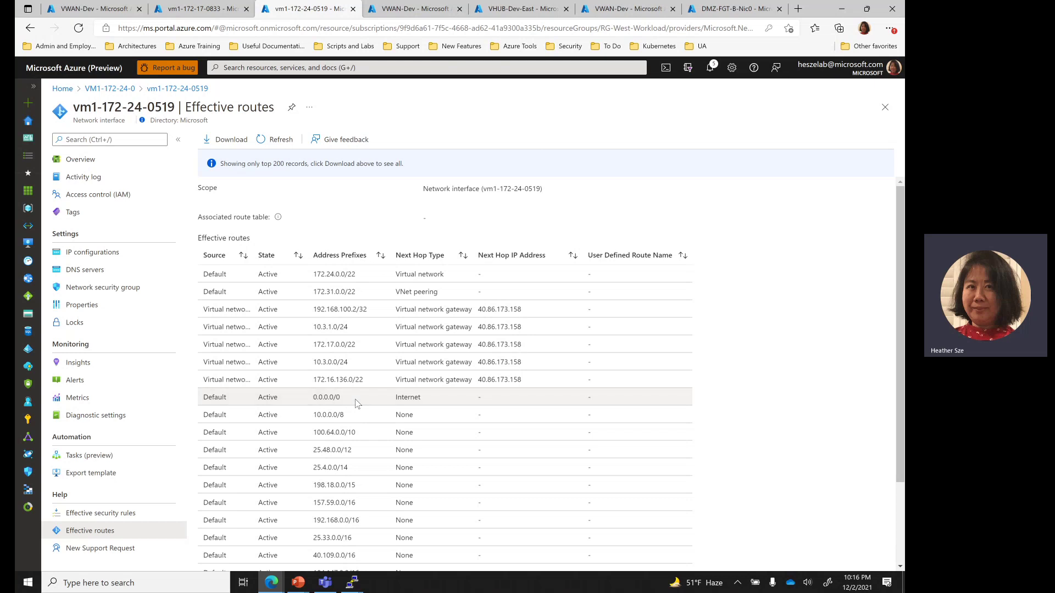
key(alt+Tab)
key(alt+Tab)
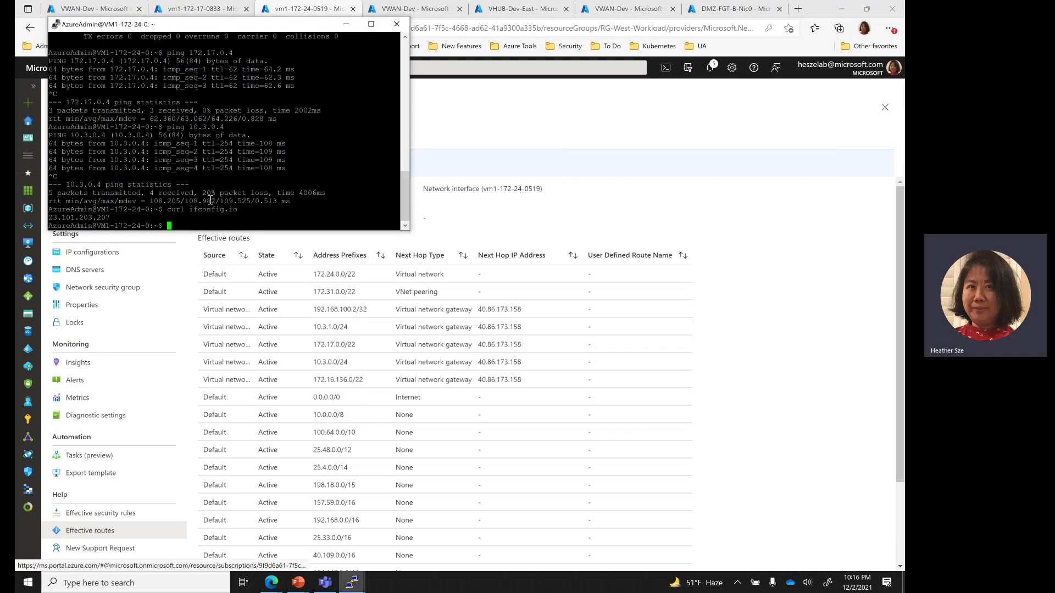
key(Return)
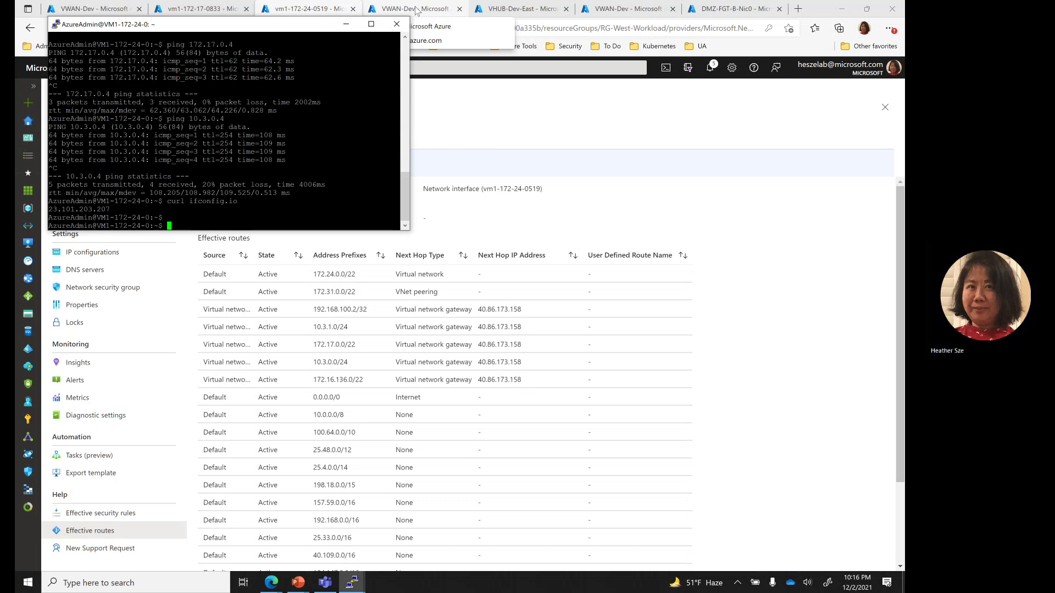
Open the Default route table of the VHUB-Dev-East hub in VWAN-Dev for editing.
click(416, 10)
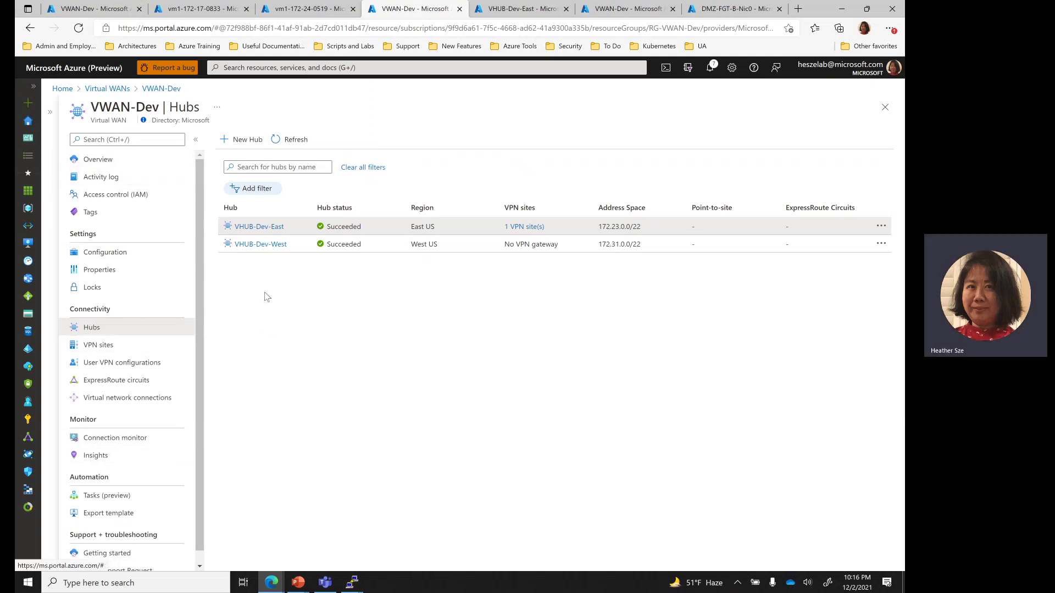
right_click(266, 228)
click(266, 228)
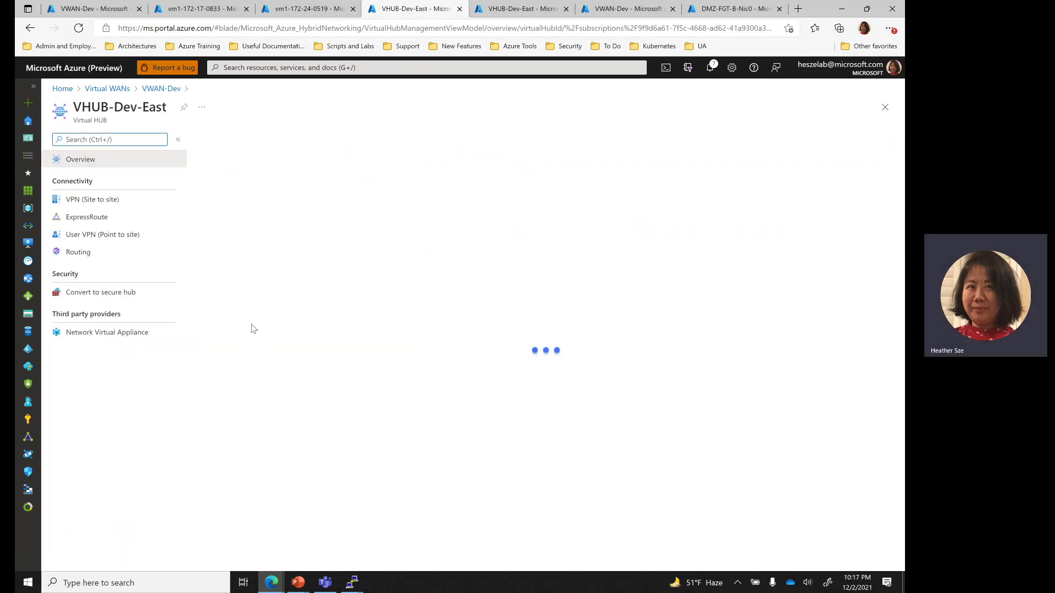
click(71, 257)
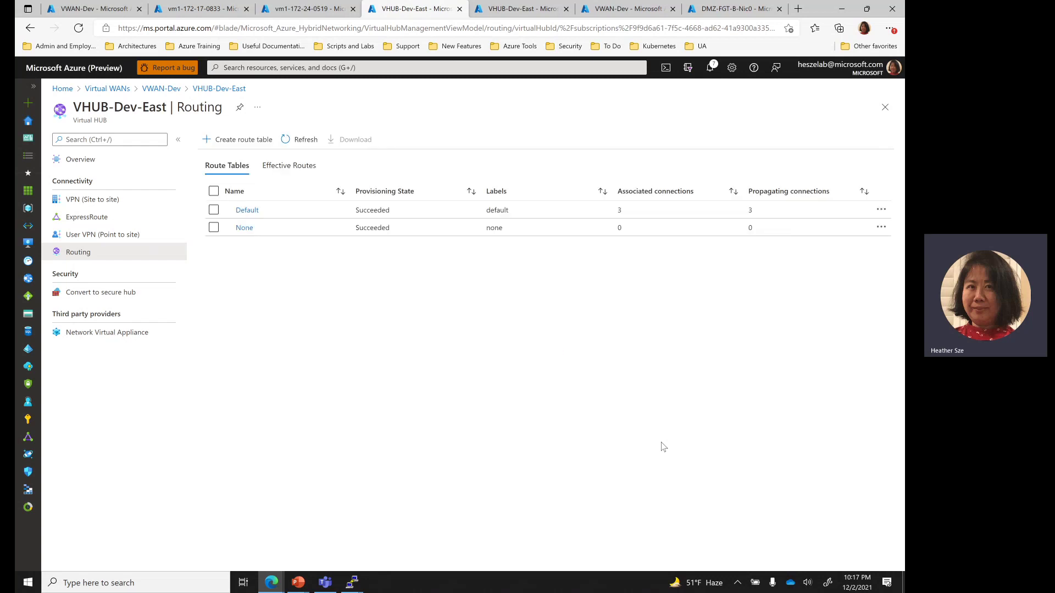
click(247, 210)
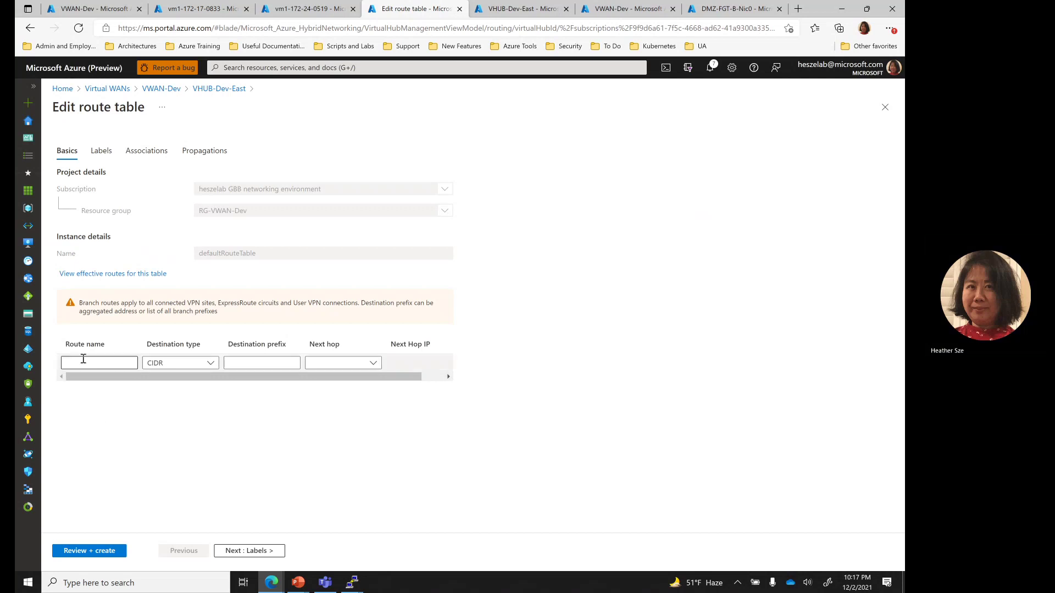
Add a CIDR route named EastToInternet with destination prefix 0.0.0.0/0 to the default route table.
click(84, 361)
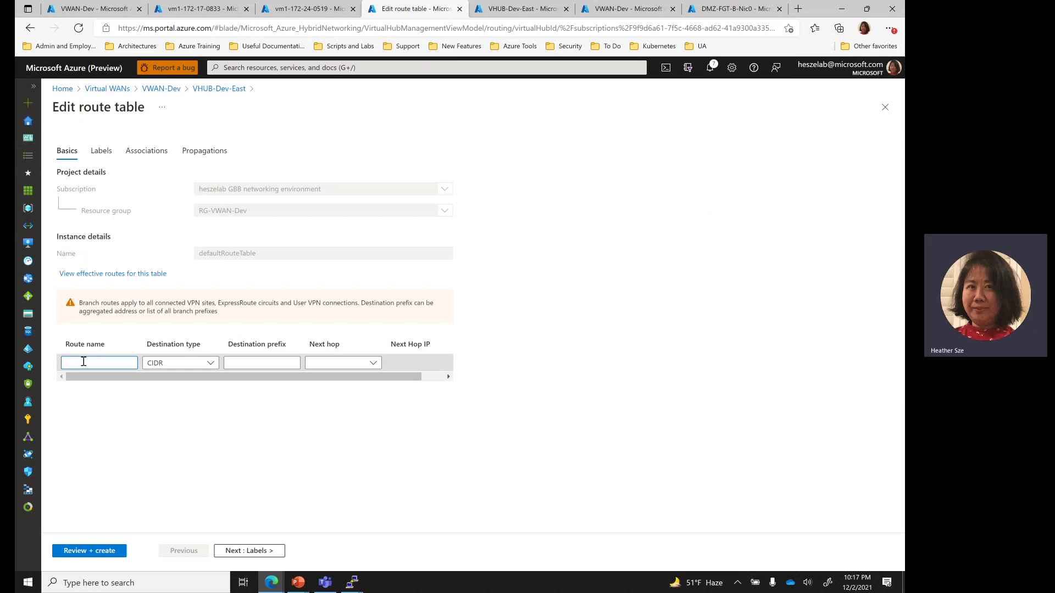
text(East)
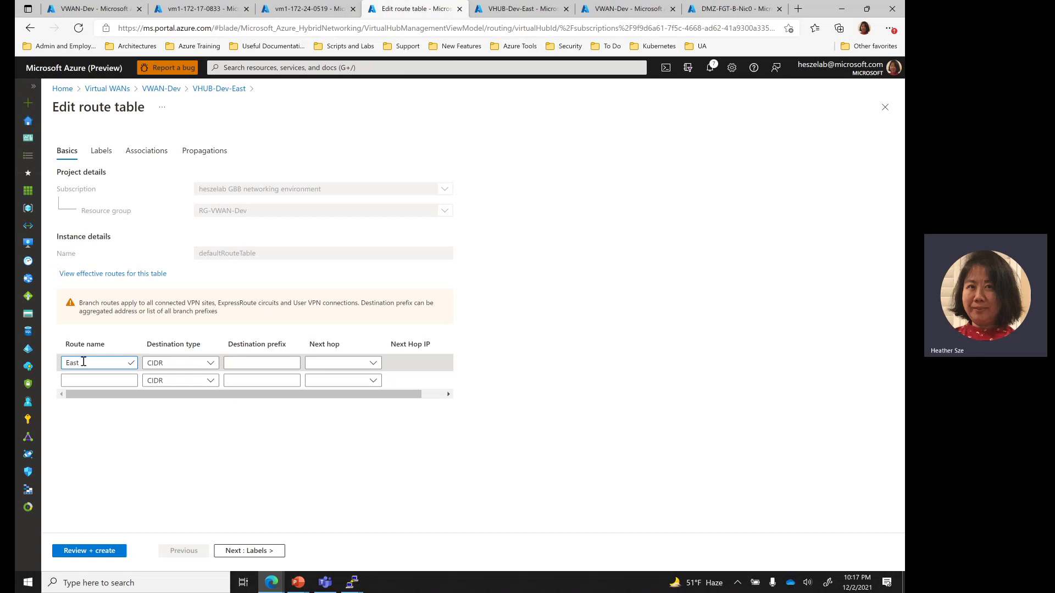
text(ToInternet)
key(Tab)
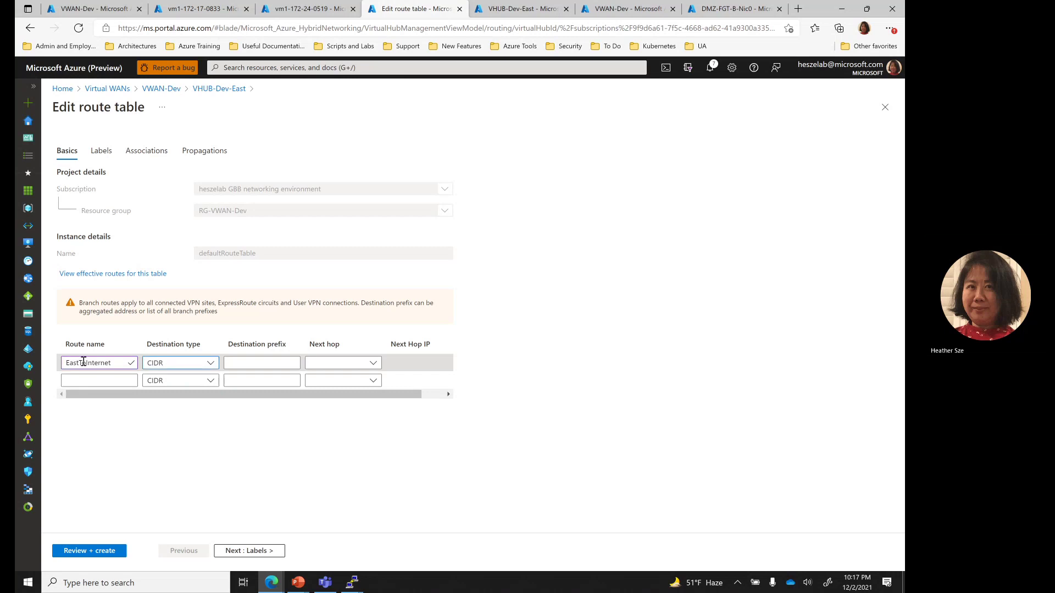
key(Tab)
text(0.0.0.0/0)
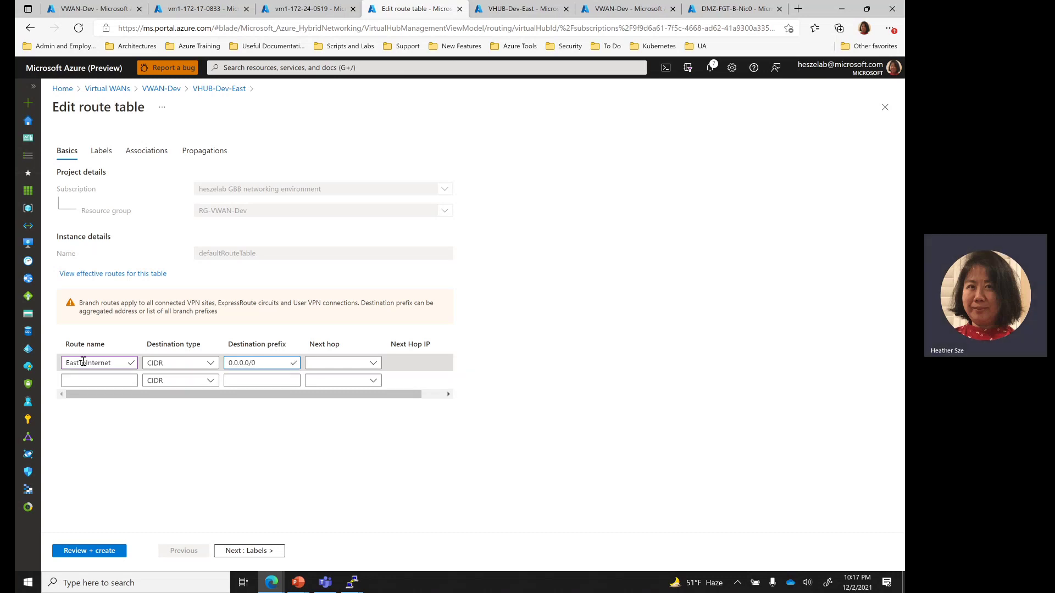
Set the EastToInternet route's next hop to the Conn-VHUB-Dev-East-to-DMZ-VNET connection.
key(Tab)
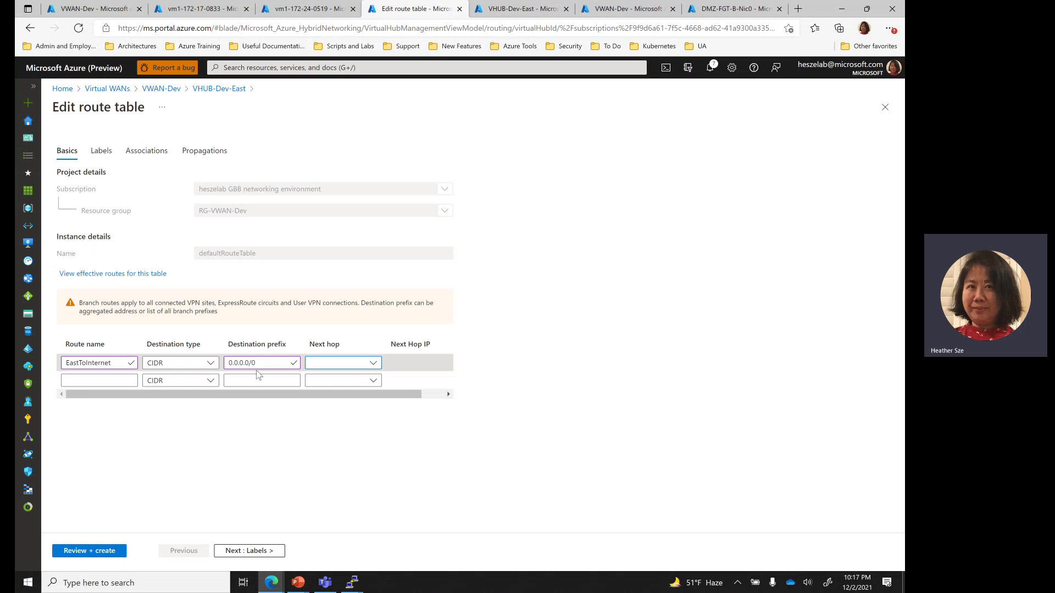
click(321, 365)
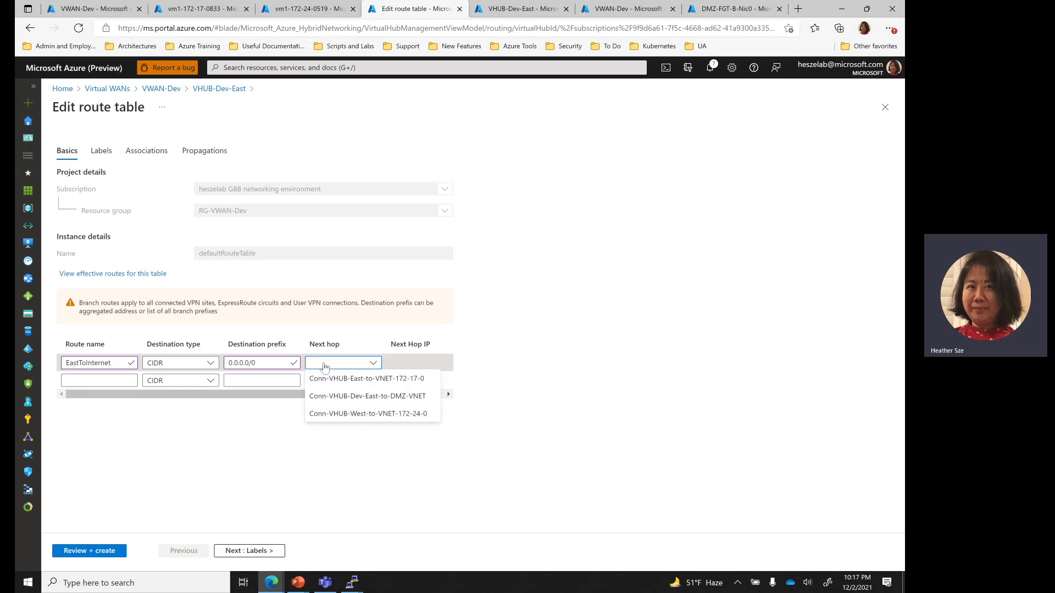
click(347, 397)
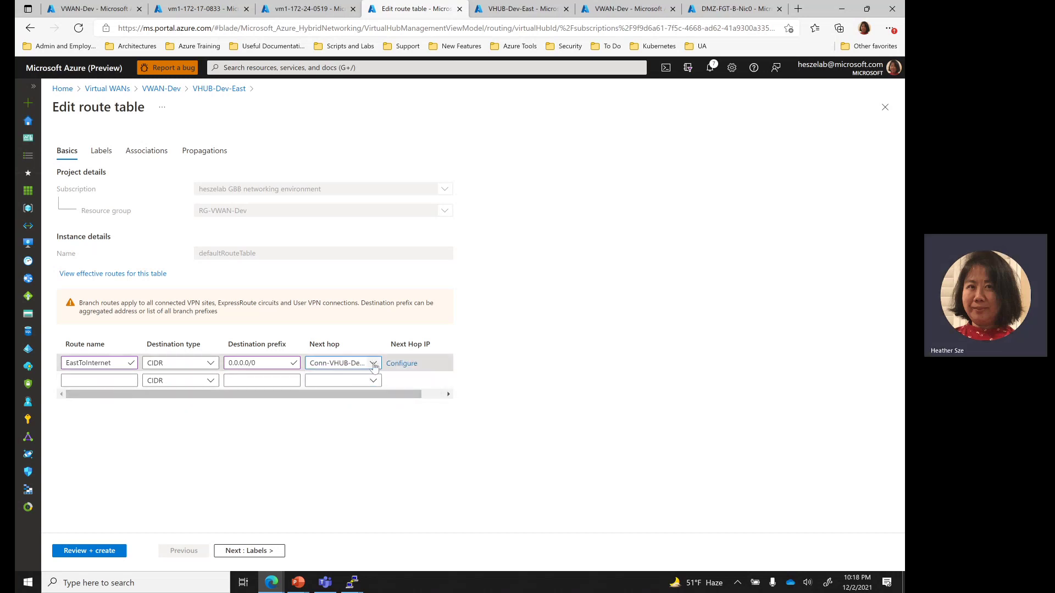
click(373, 366)
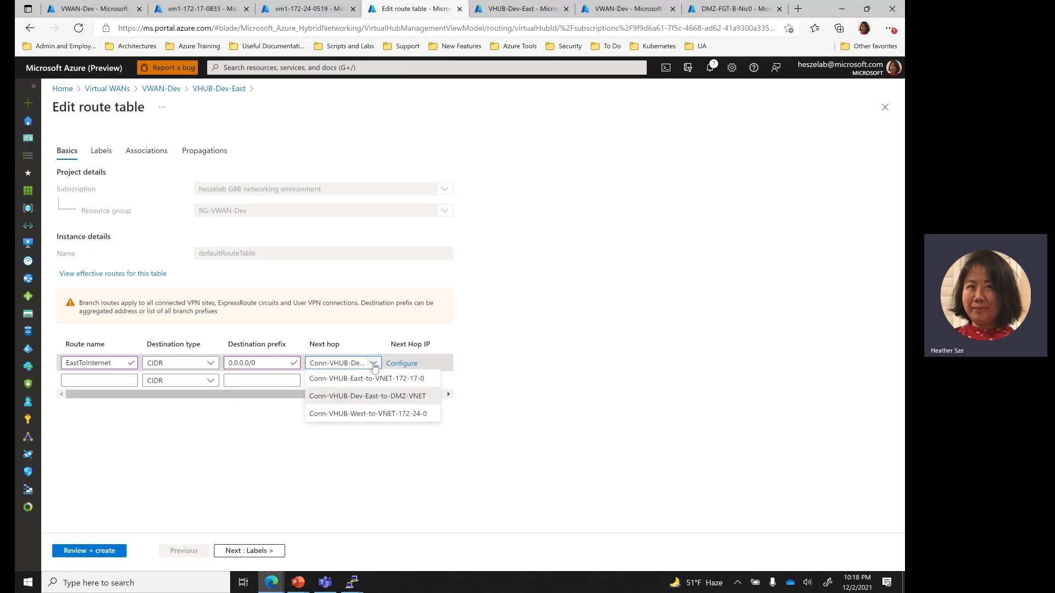
click(376, 400)
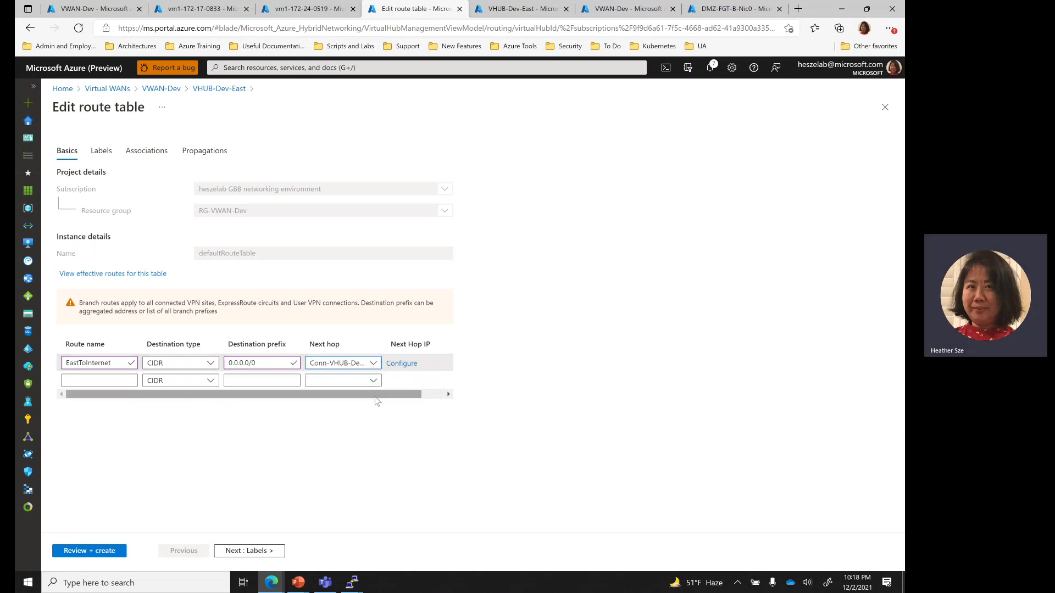
Configure 172.16.136.68 as the next hop IP of the EastToInternet static route and submit the route table for review and creation.
click(410, 366)
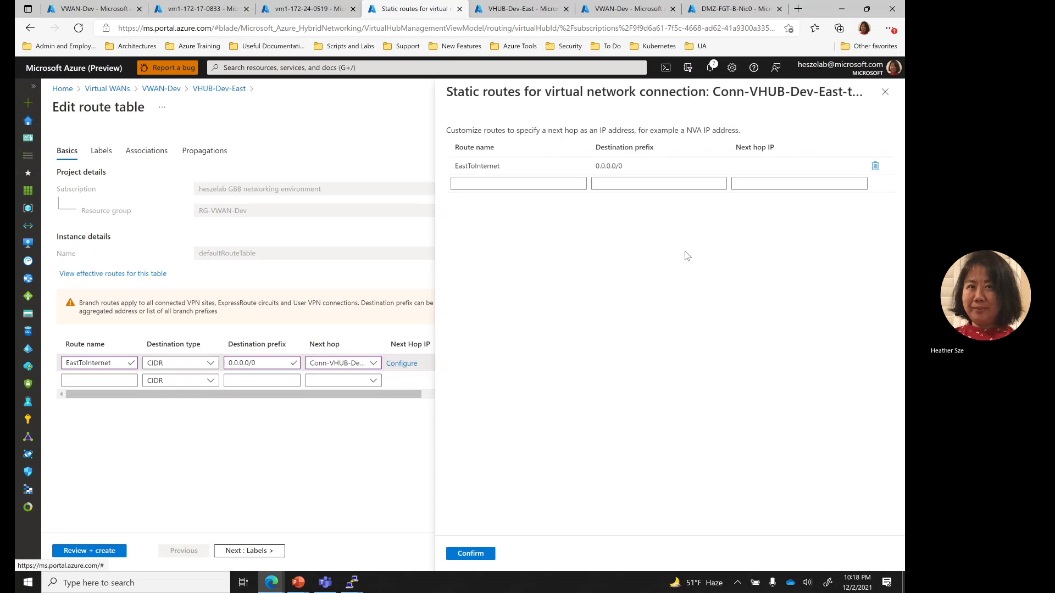
click(745, 164)
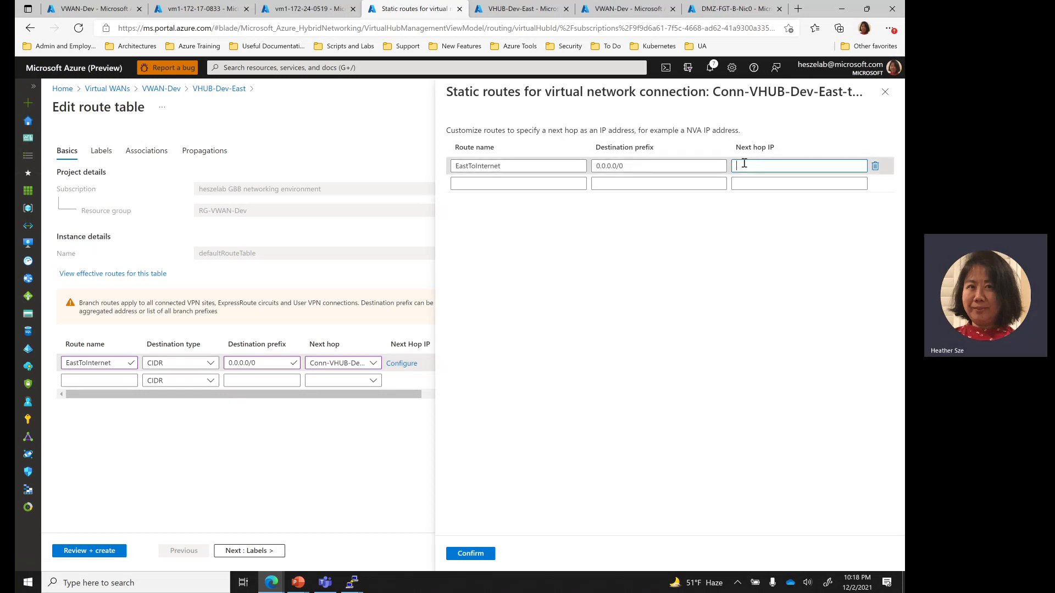
text(172.16)
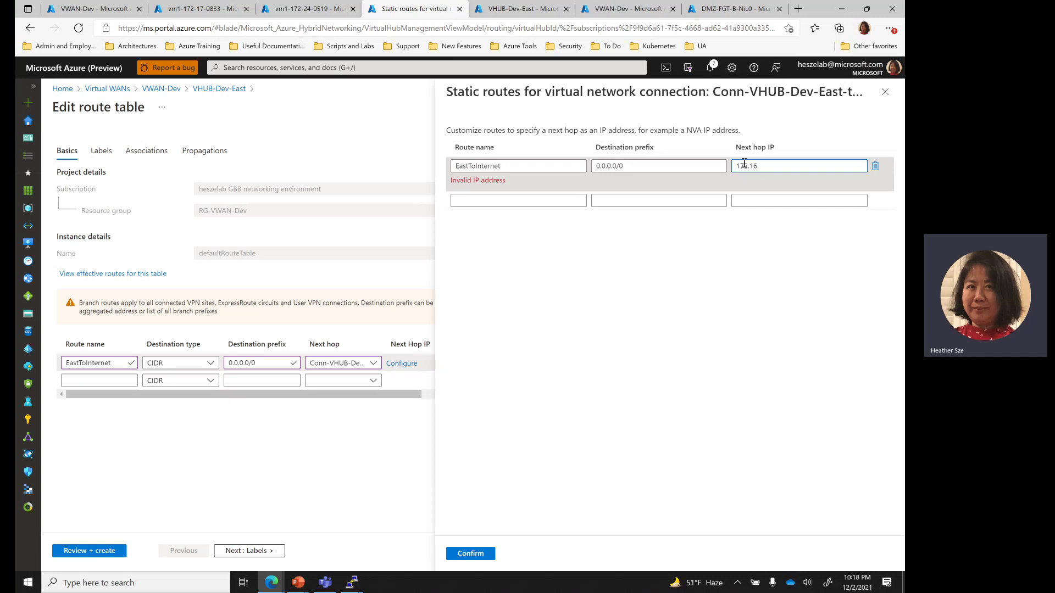
text(.136.68)
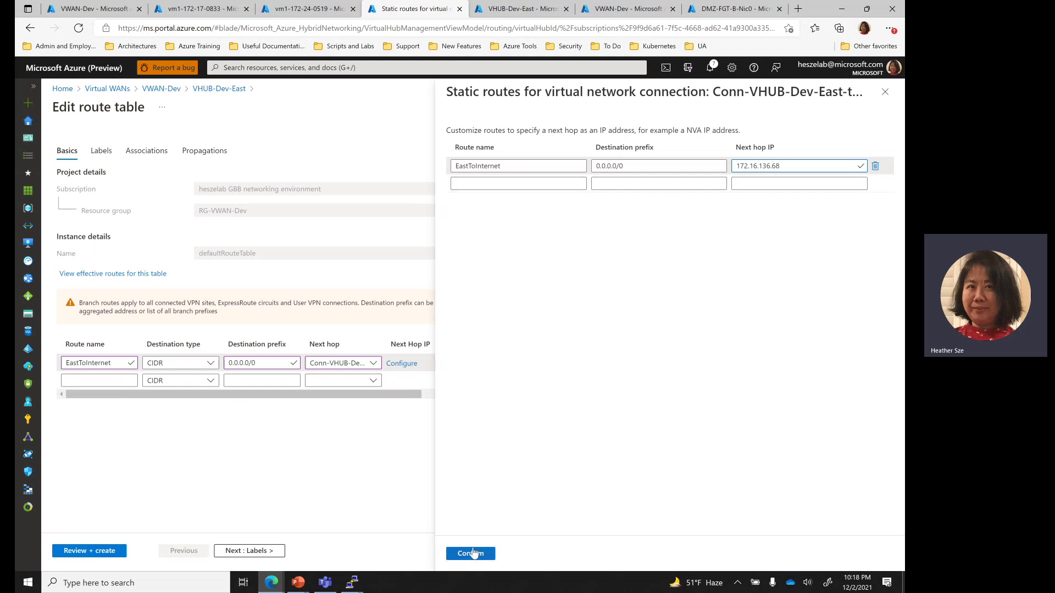
click(473, 554)
click(85, 552)
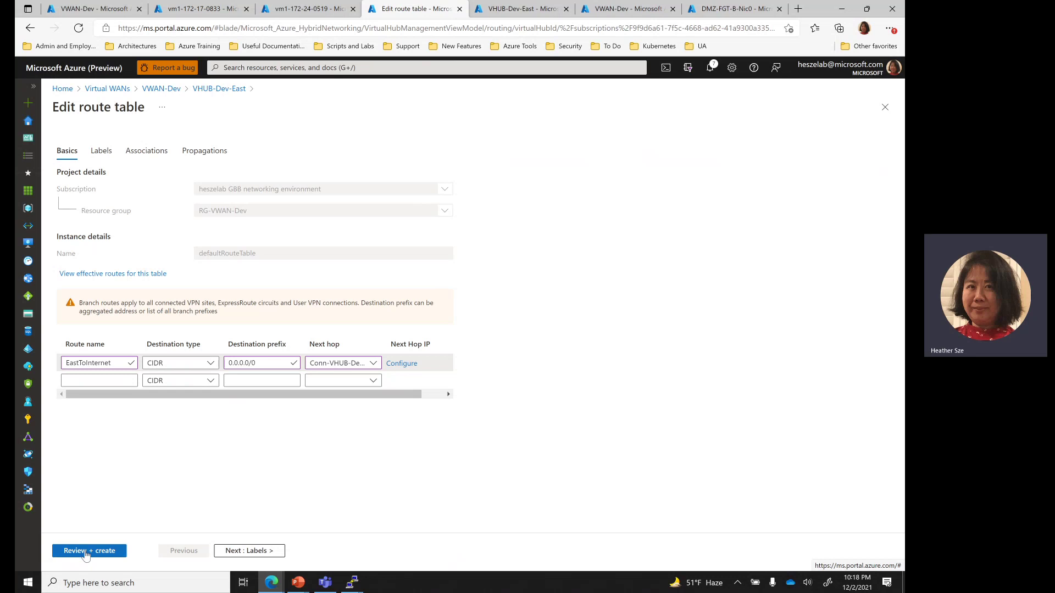